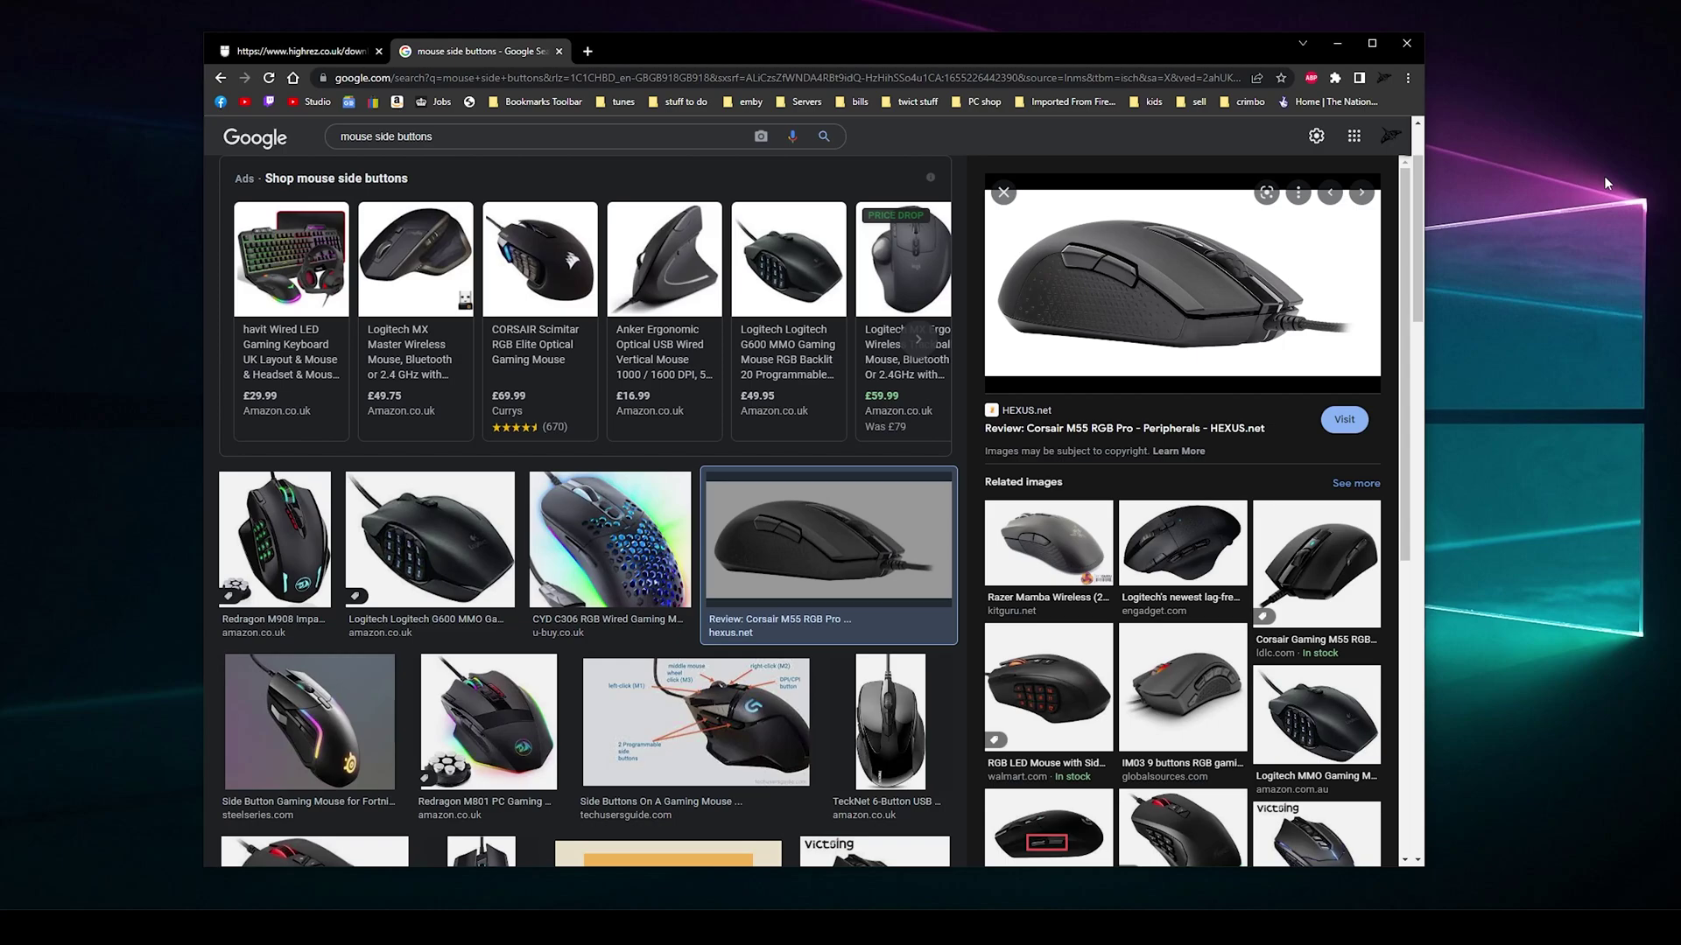
# - Test back/forward on the Corsair M55 preview, then open its HEXUS review in a new tab
pyautogui.click(220, 76)
pyautogui.click(244, 77)
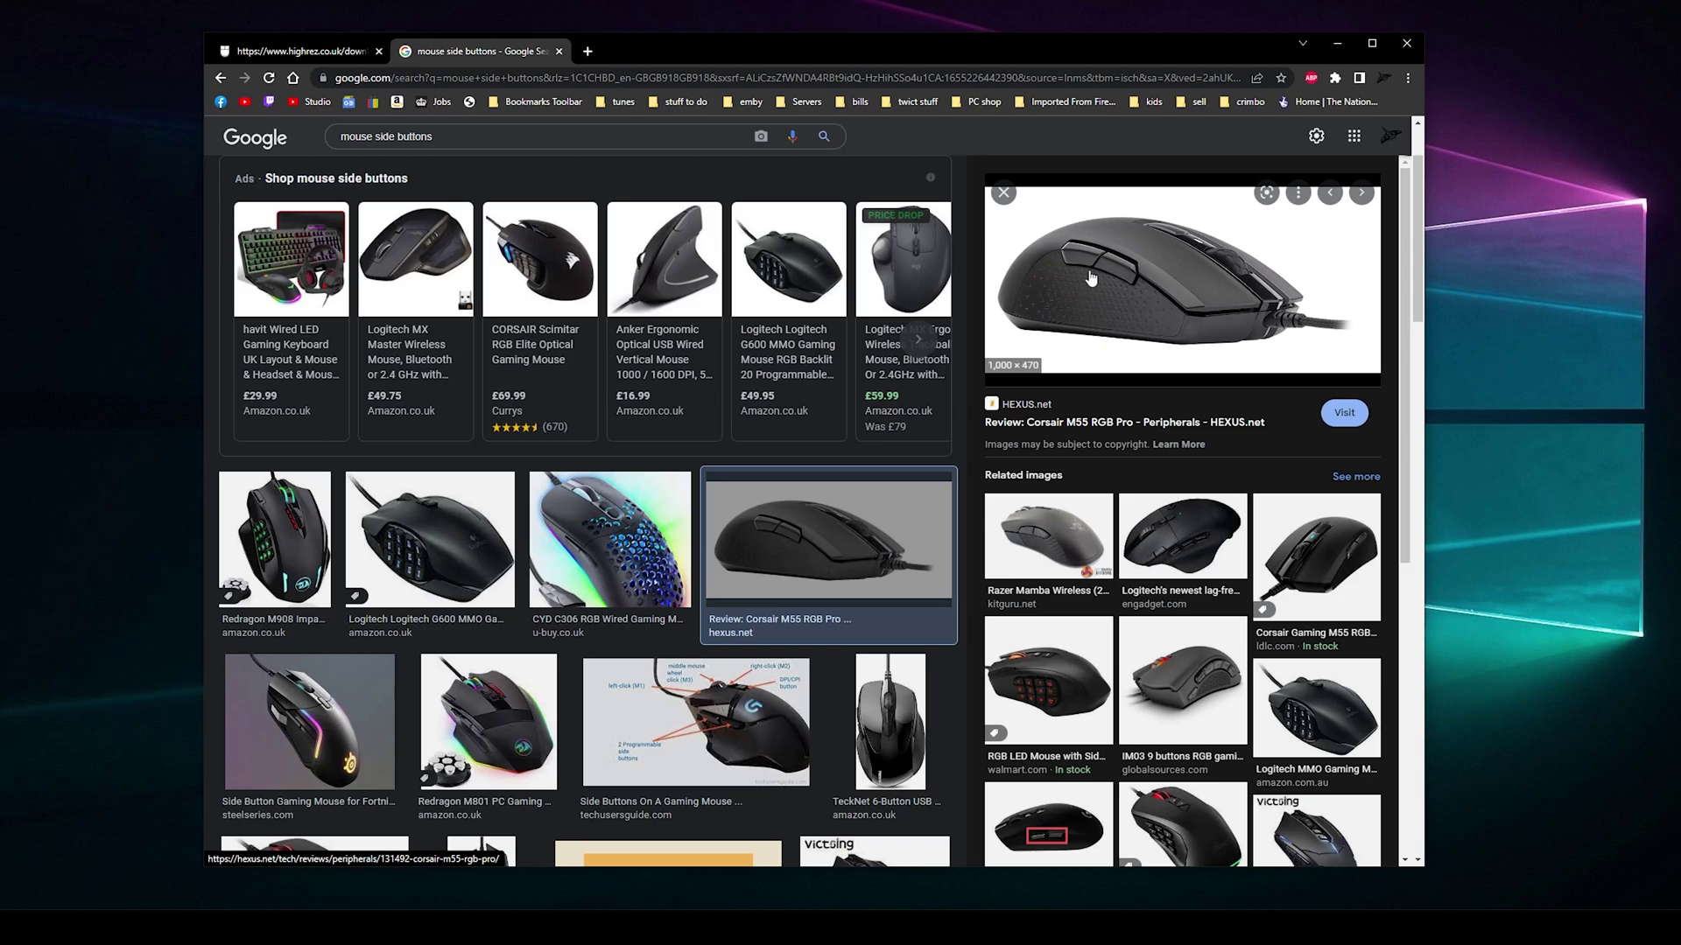
pyautogui.click(1050, 315)
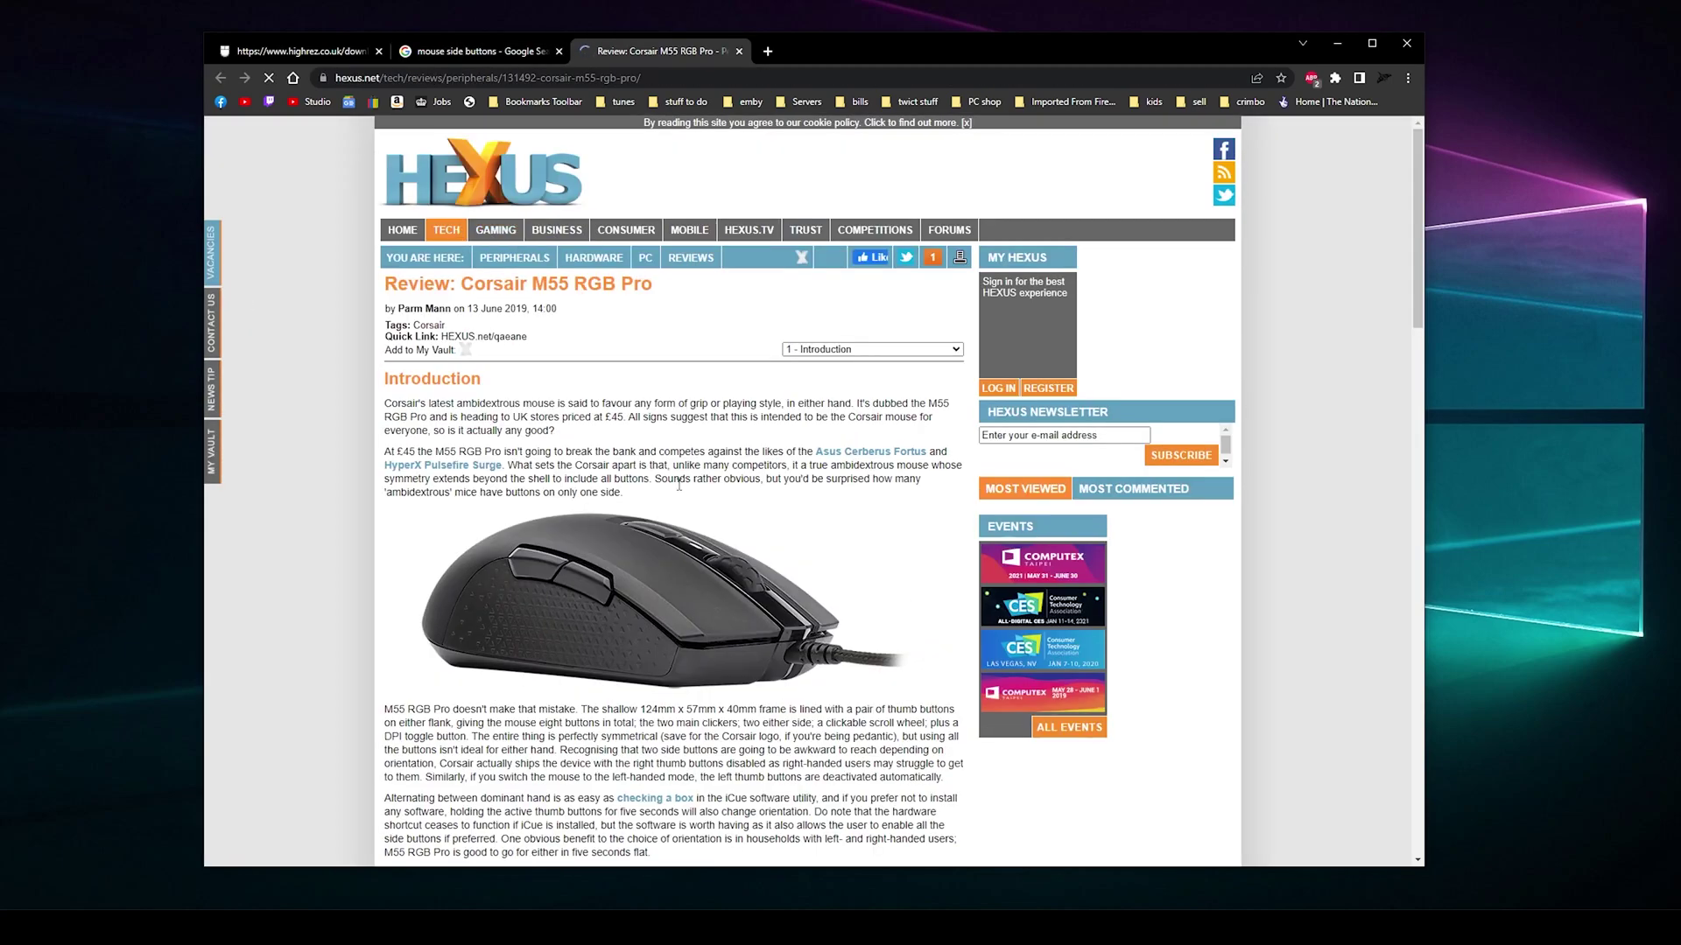
# - Skim the HEXUS Corsair M55 review, then close its tab to return to image results
pyautogui.scroll(-1, 551, 604)
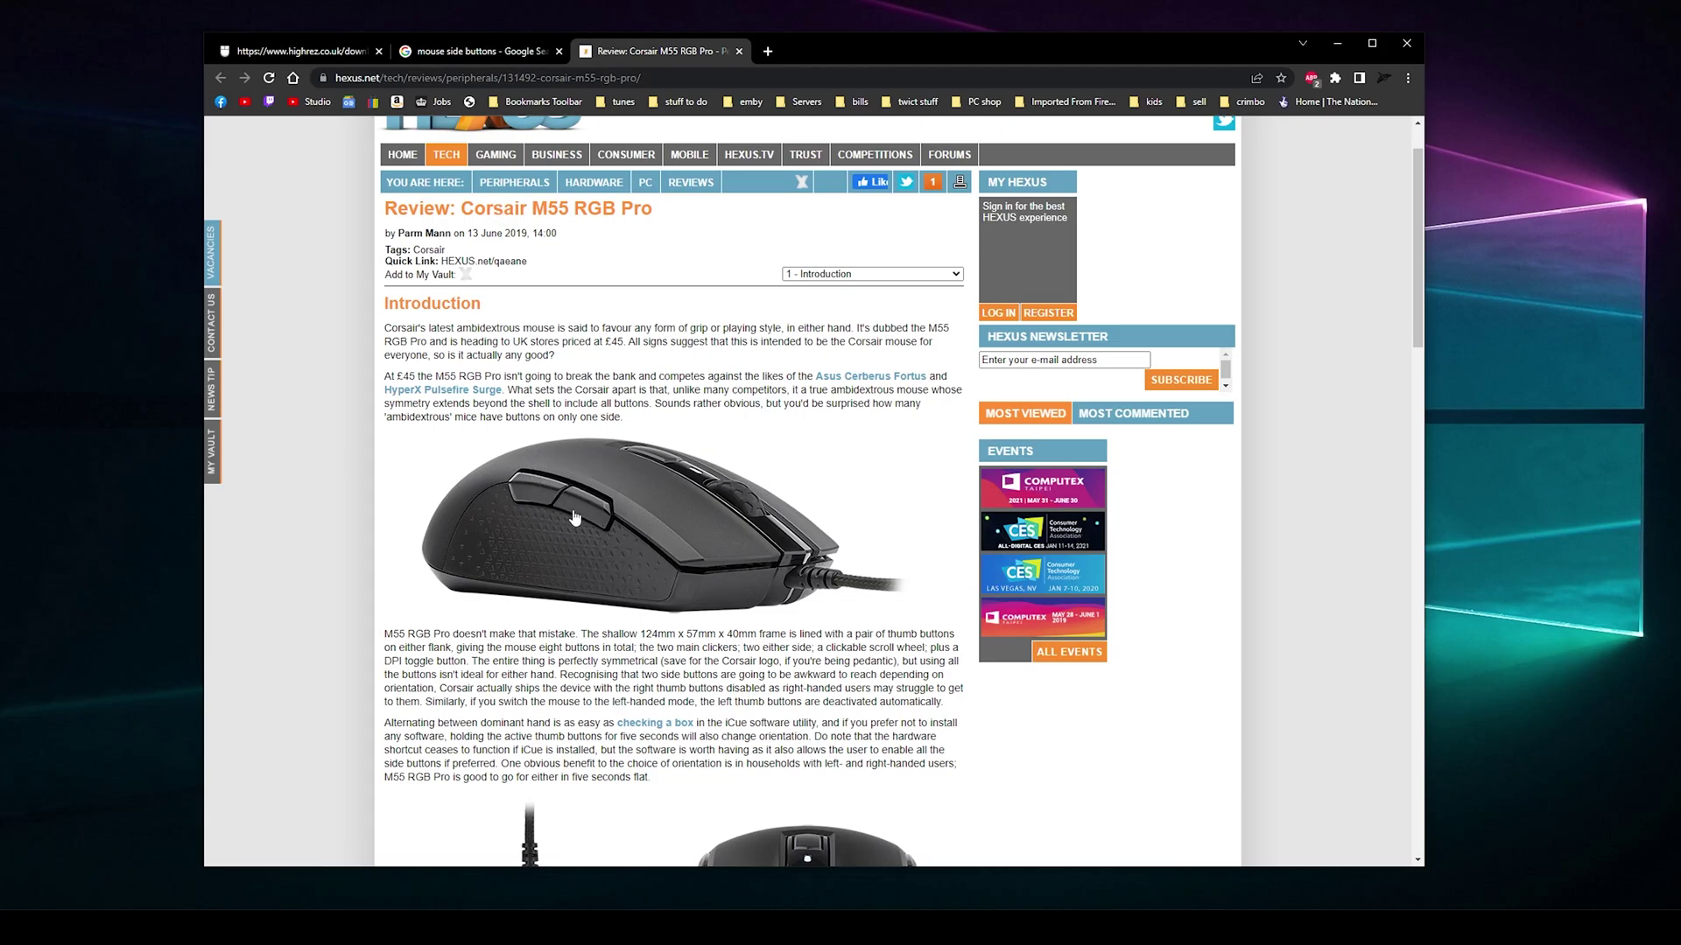
pyautogui.click(738, 51)
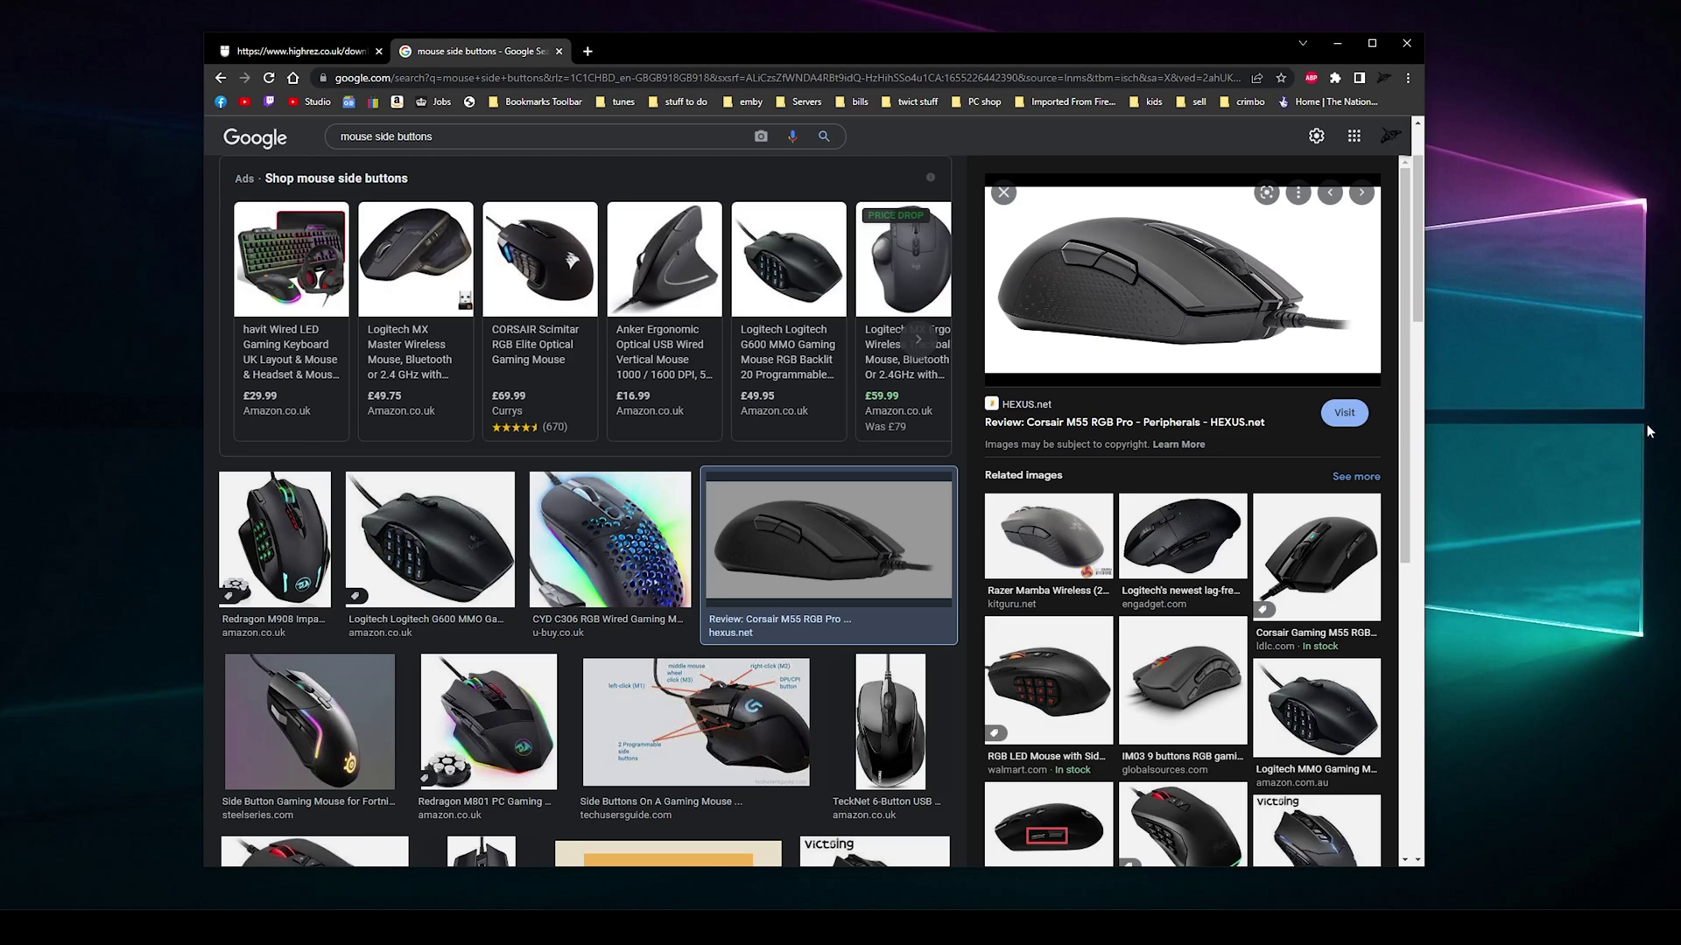
# - Close the Google Images tab and nudge the Chrome window slightly right
pyautogui.click(560, 52)
pyautogui.moveTo(709, 59); pyautogui.dragTo(828, 56)
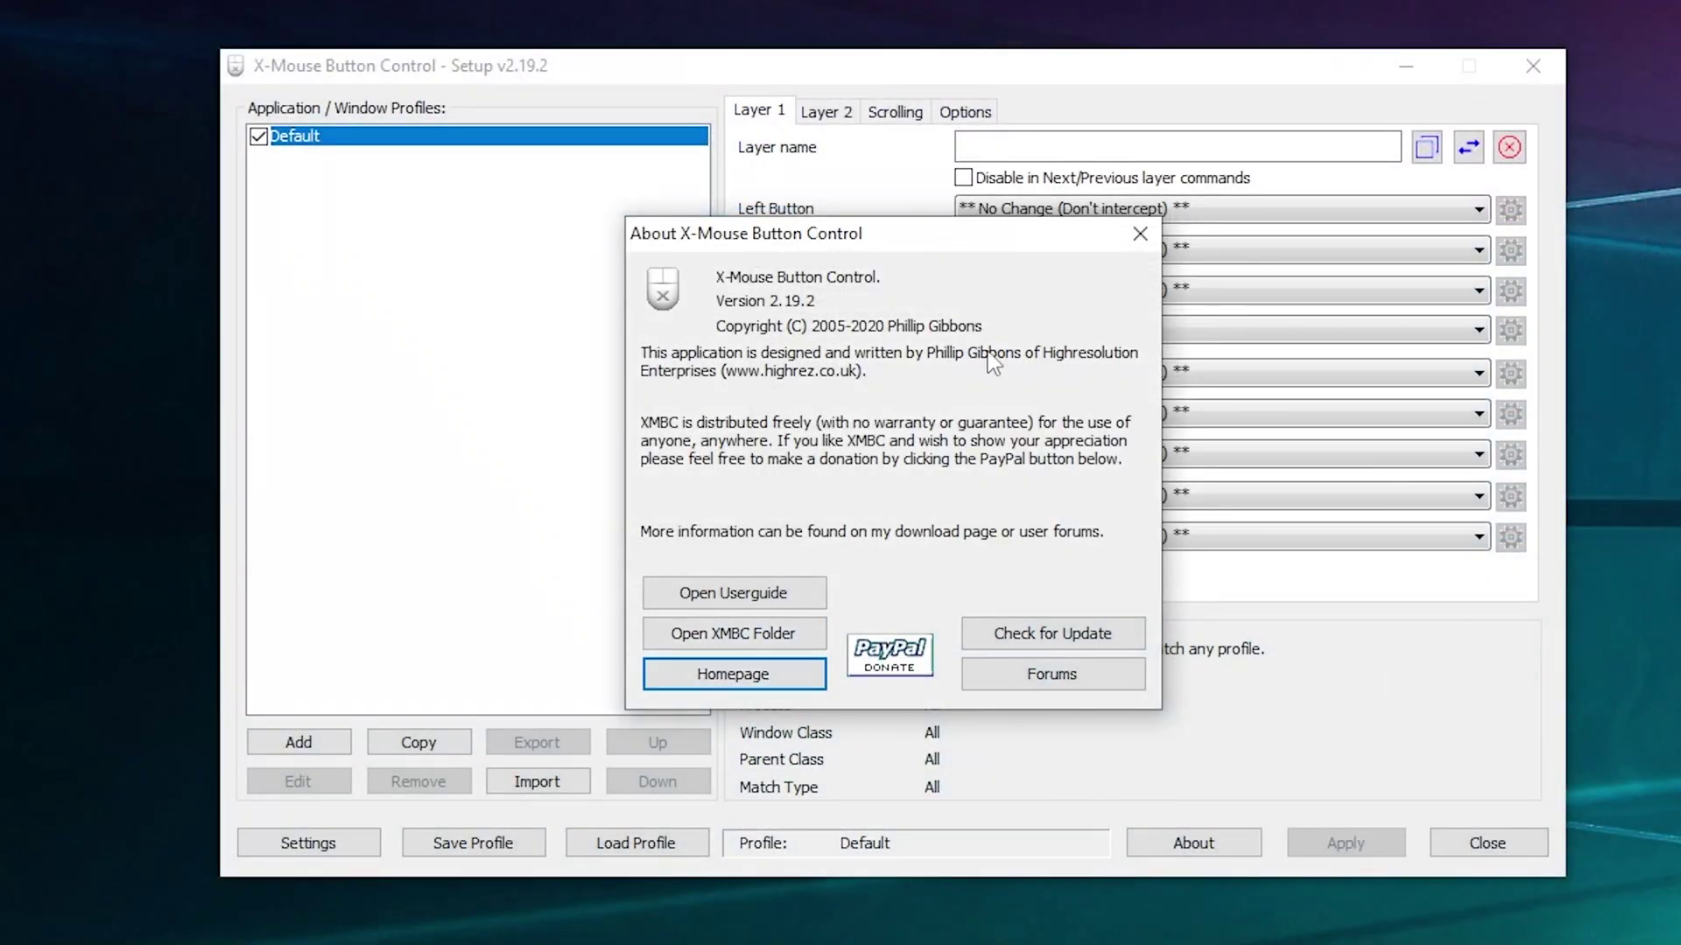
# - Dismiss the About dialog and open X-Mouse Button Control's Global Settings
pyautogui.click(1140, 233)
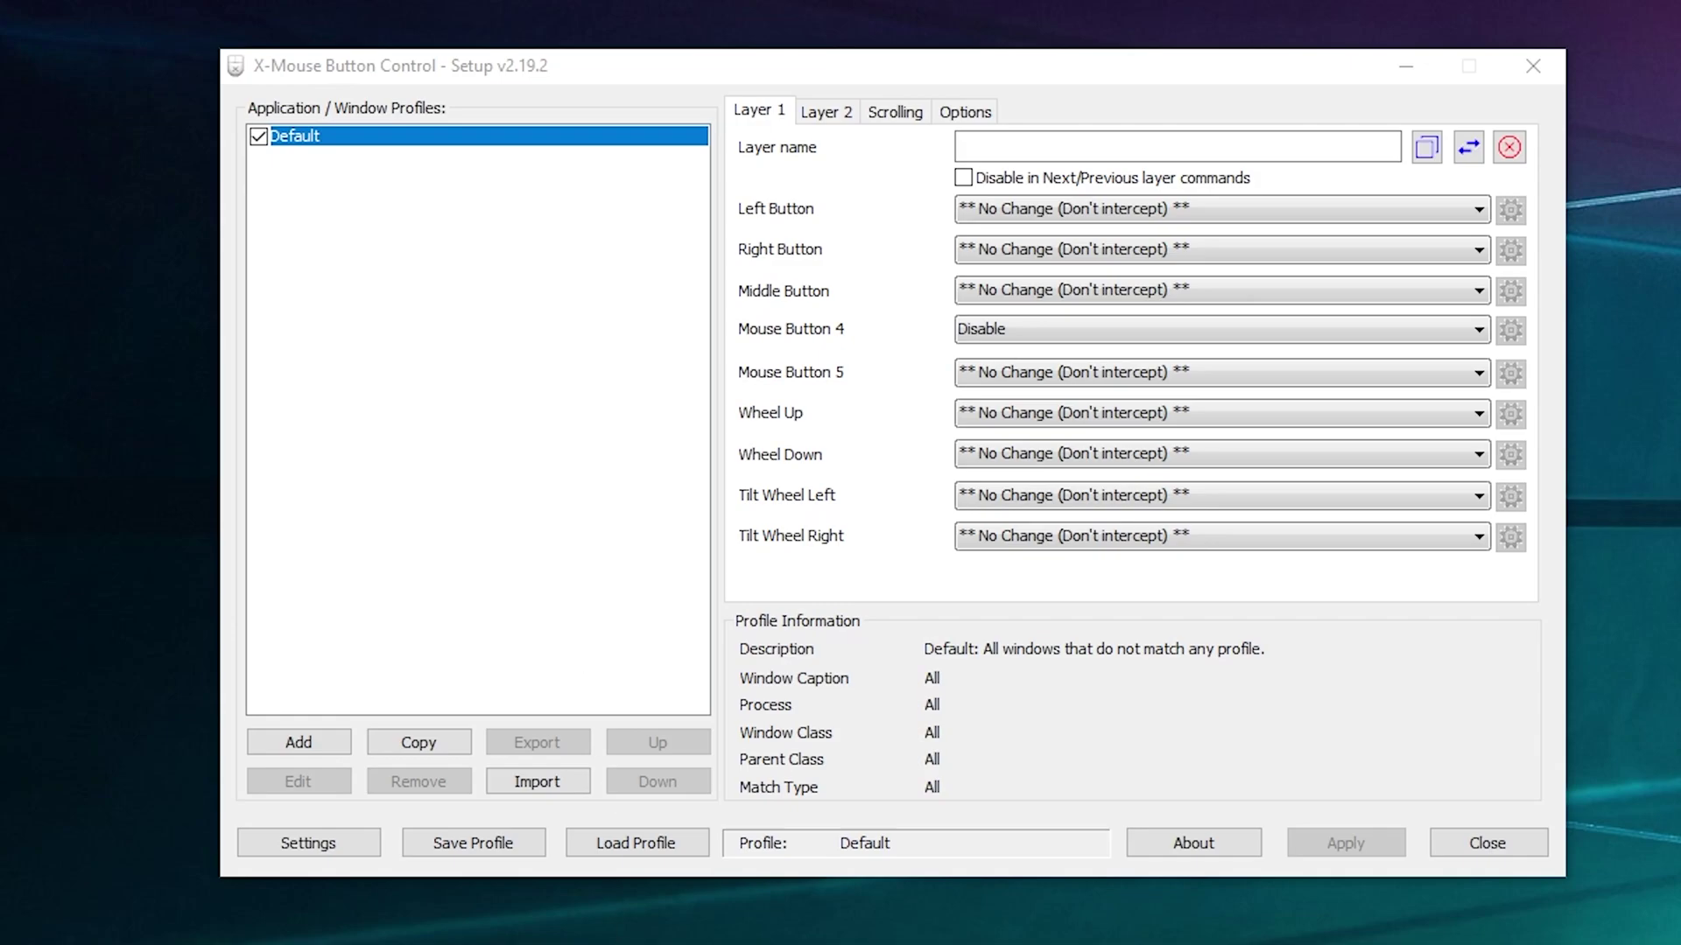
pyautogui.click(340, 851)
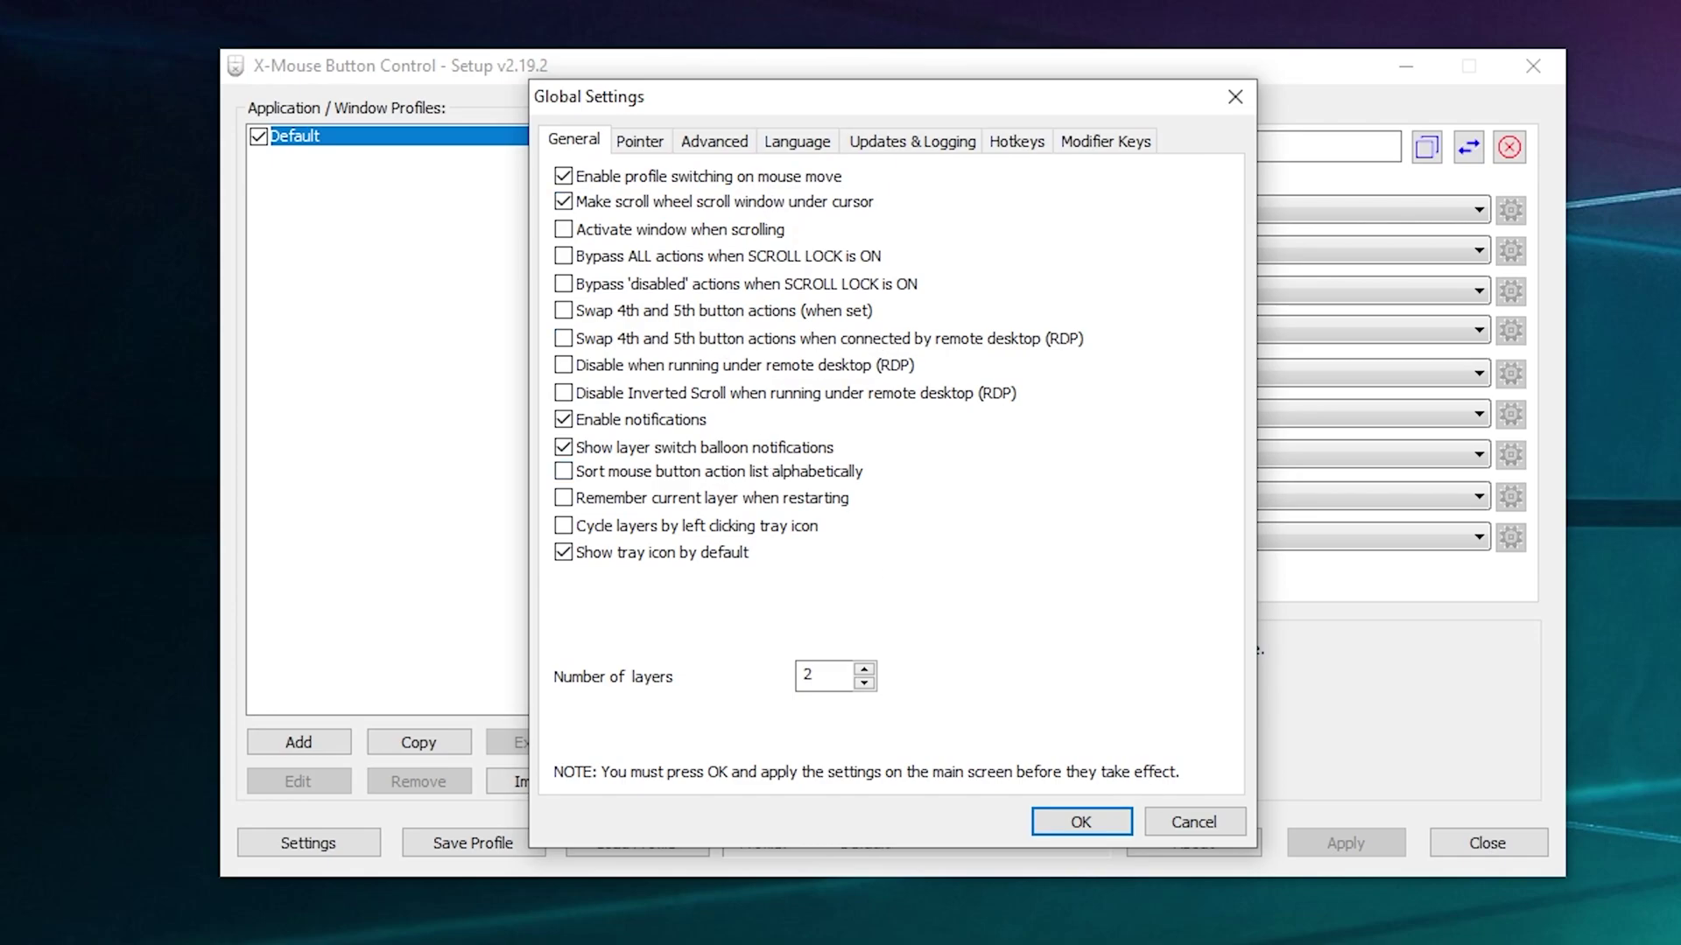
# - Close Global Settings and reopen the About dialog showing version and credits
pyautogui.click(1193, 821)
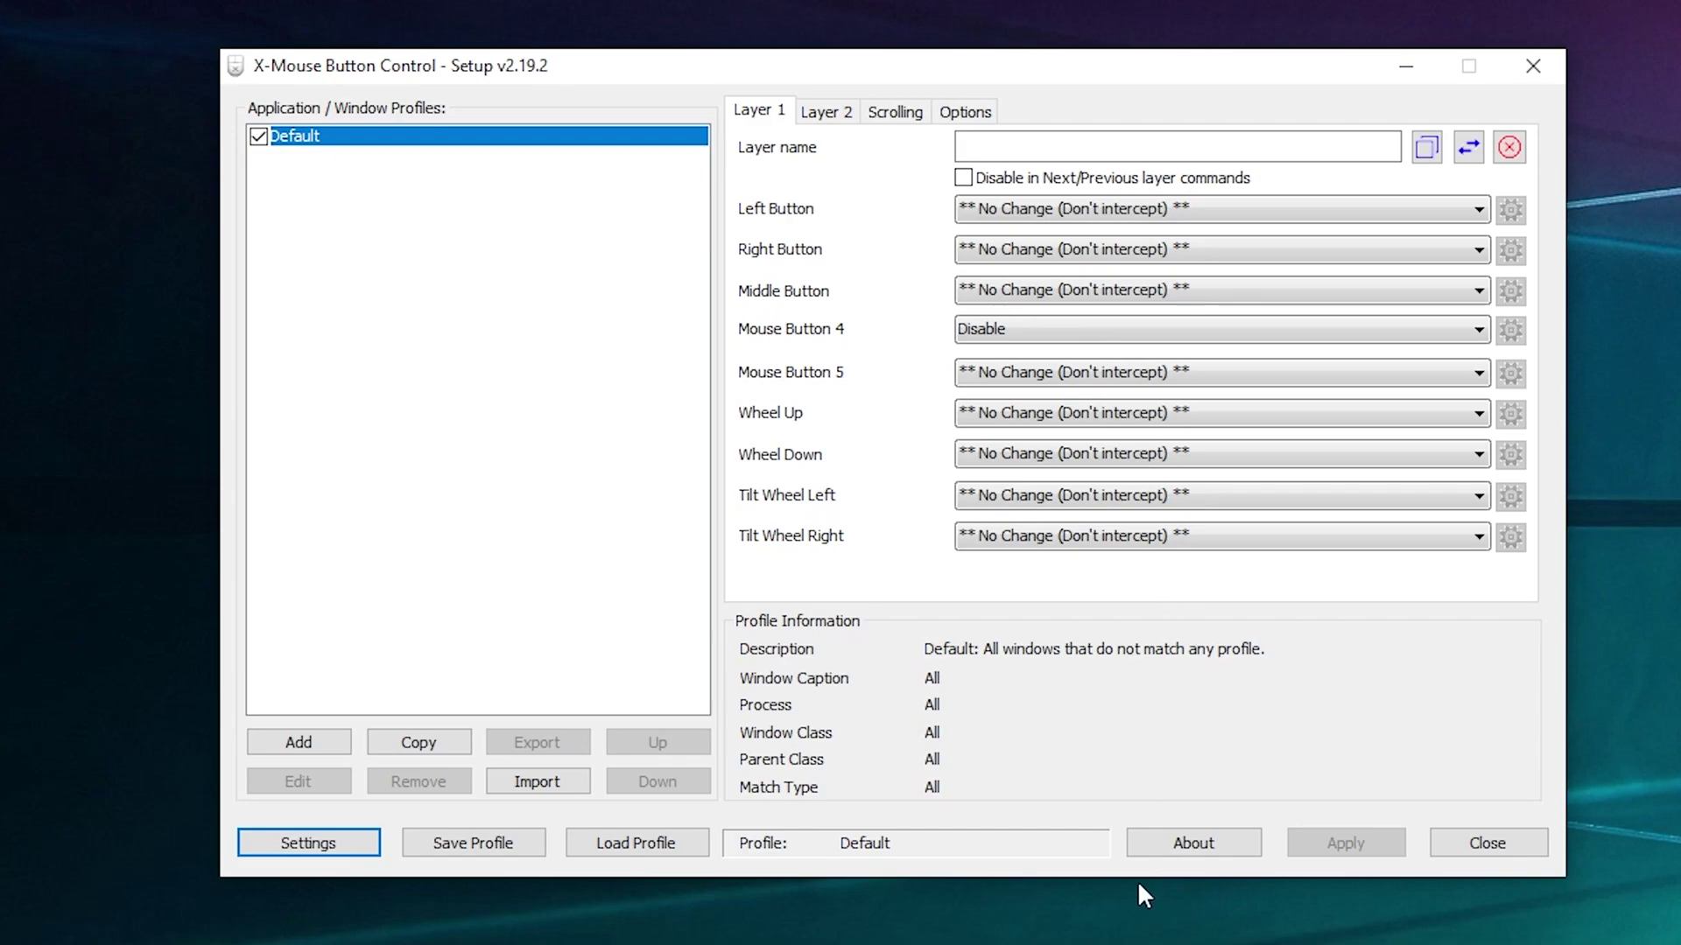
pyautogui.click(1222, 856)
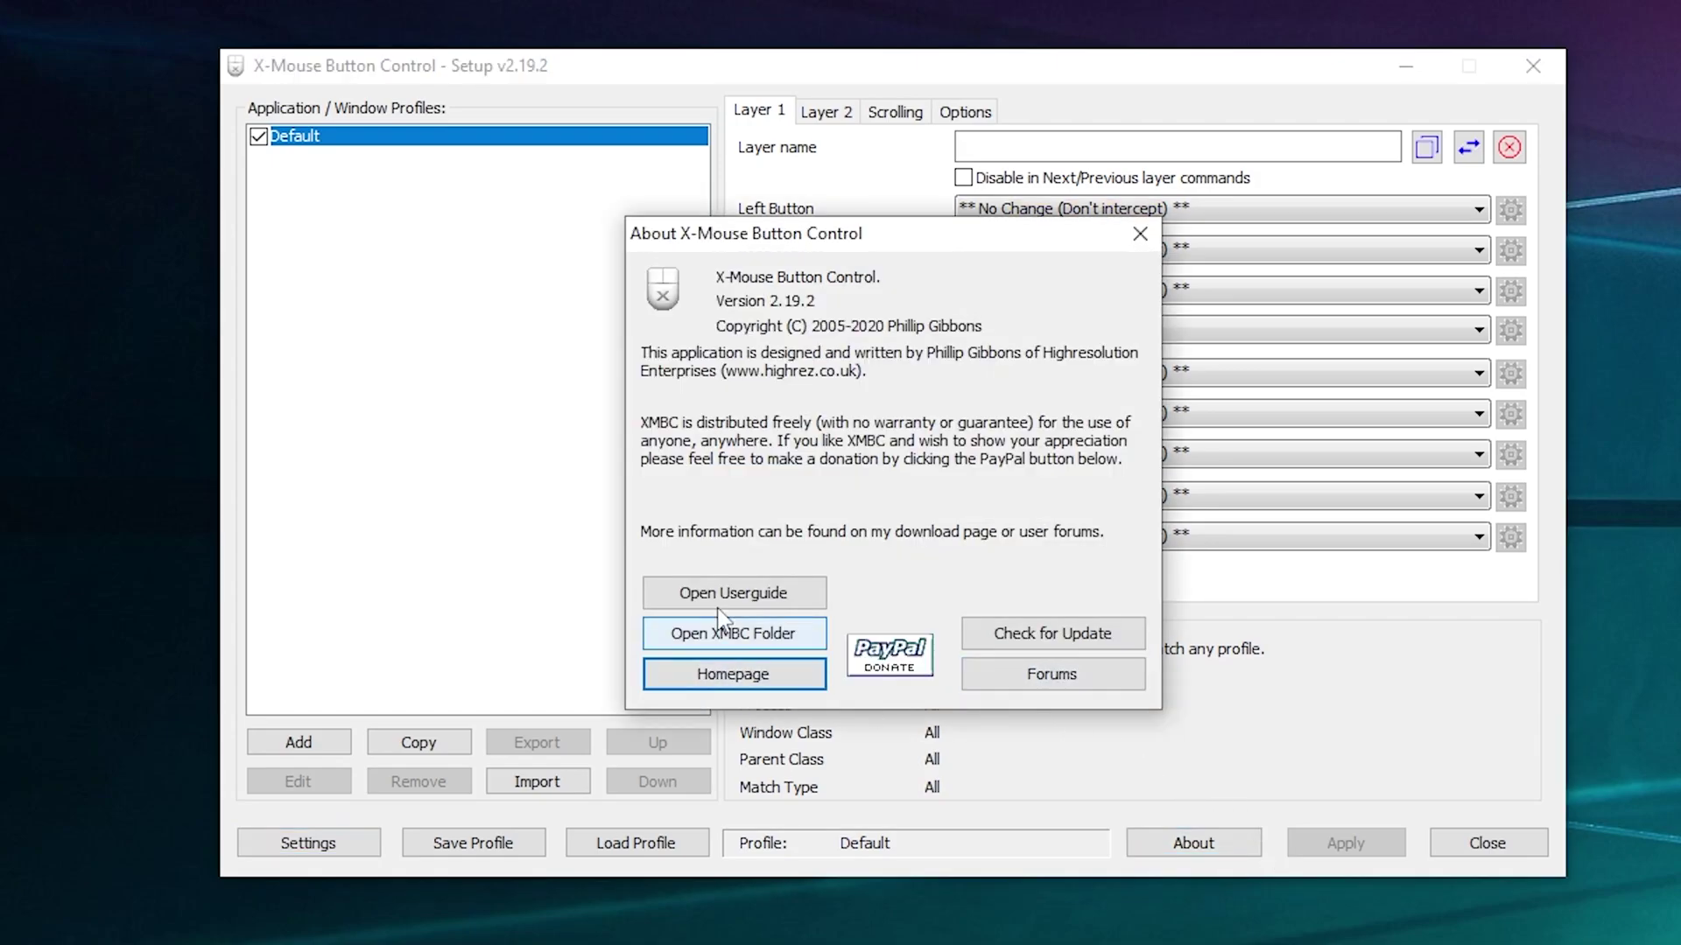
pyautogui.click(1139, 233)
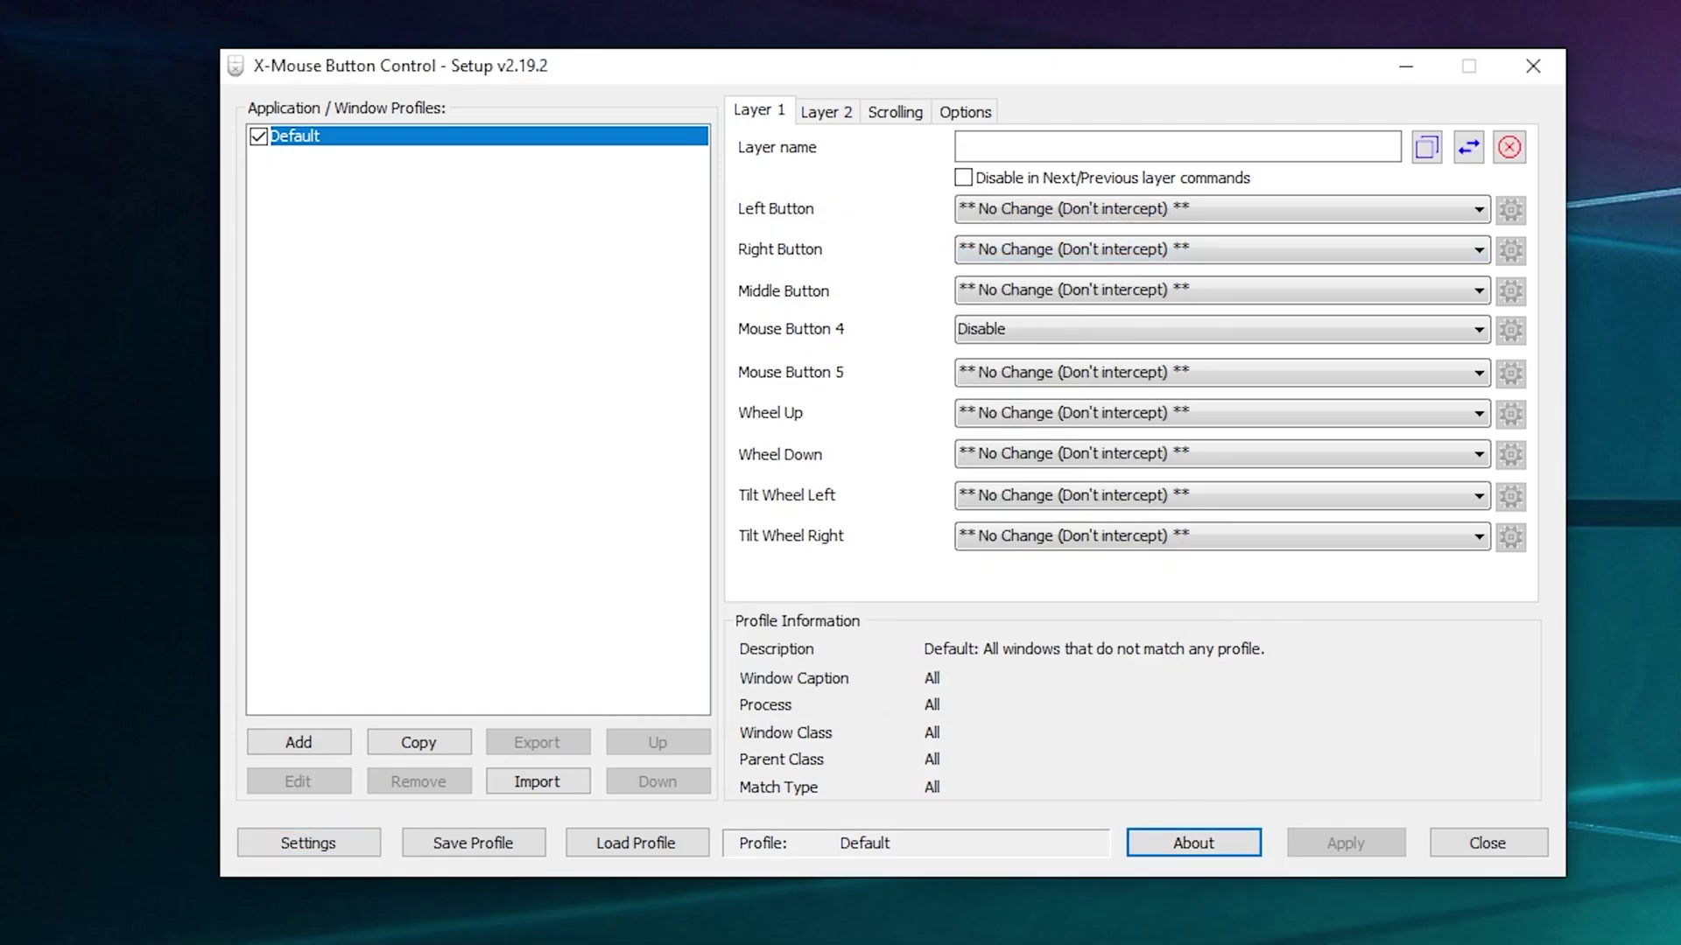